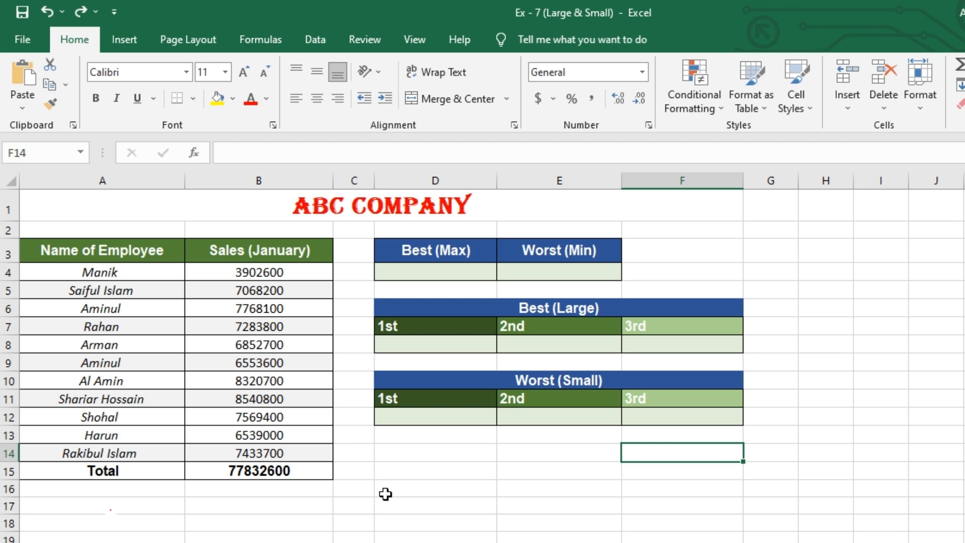
Step: Clear the total in B15 and re-enter it as =SUM(B4:B14) over the January sales
click(288, 470)
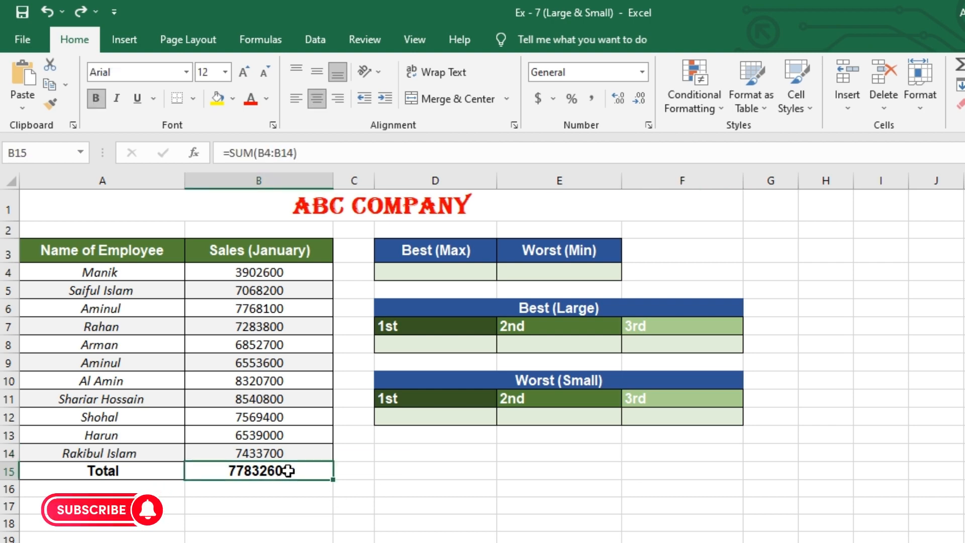
key(Delete)
click(435, 449)
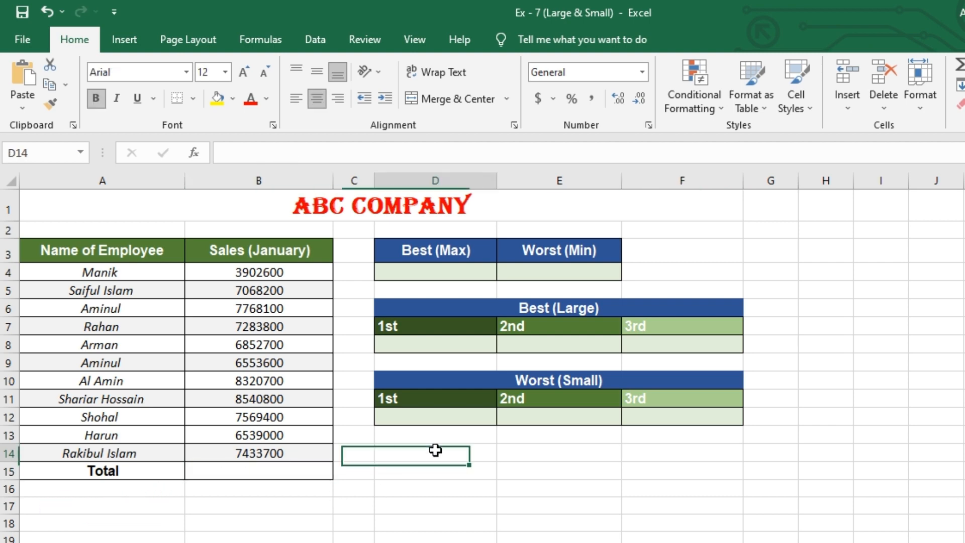
click(300, 475)
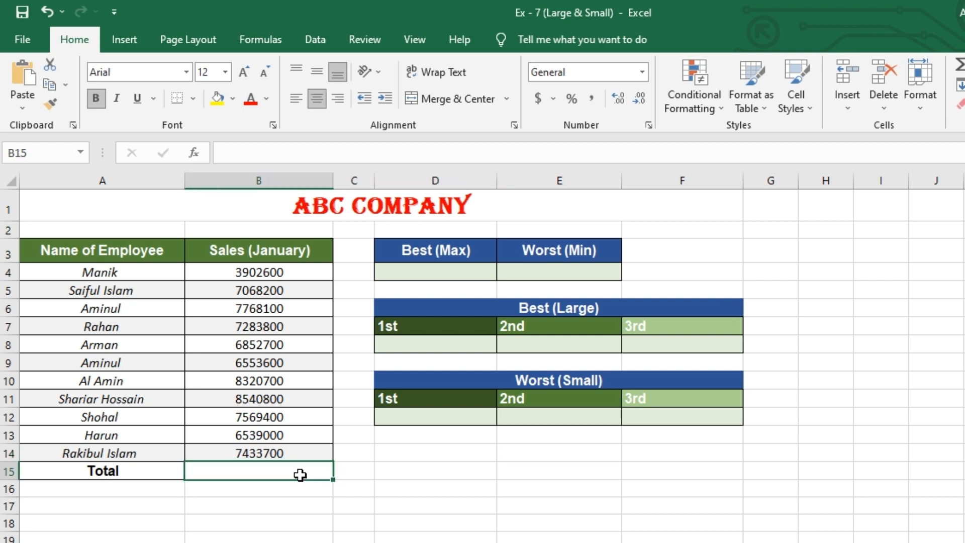
text(=SU)
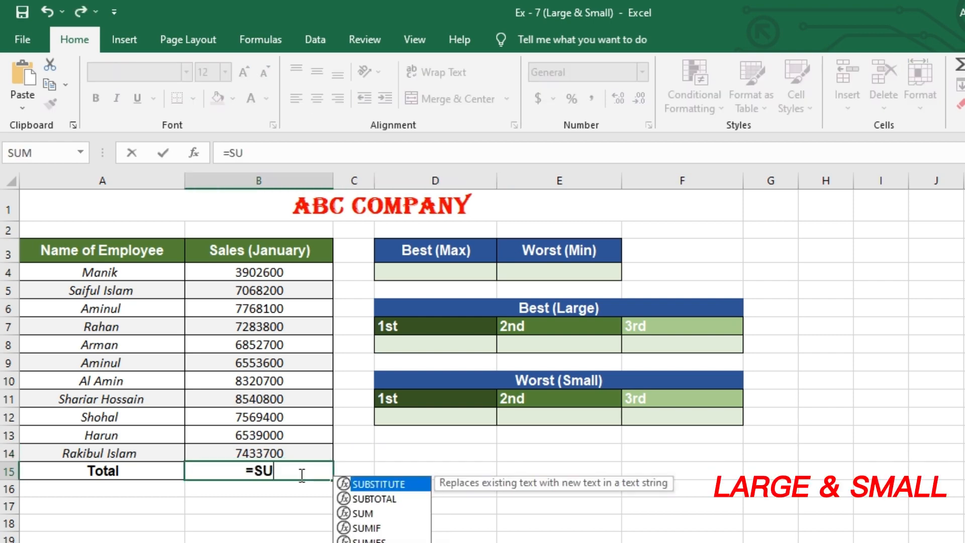
text(M()
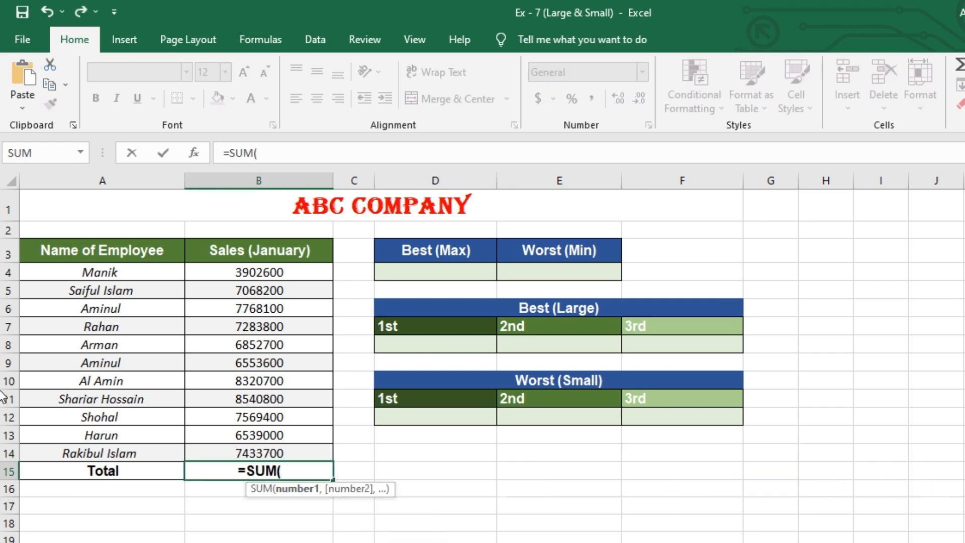
drag(280, 278, 300, 449)
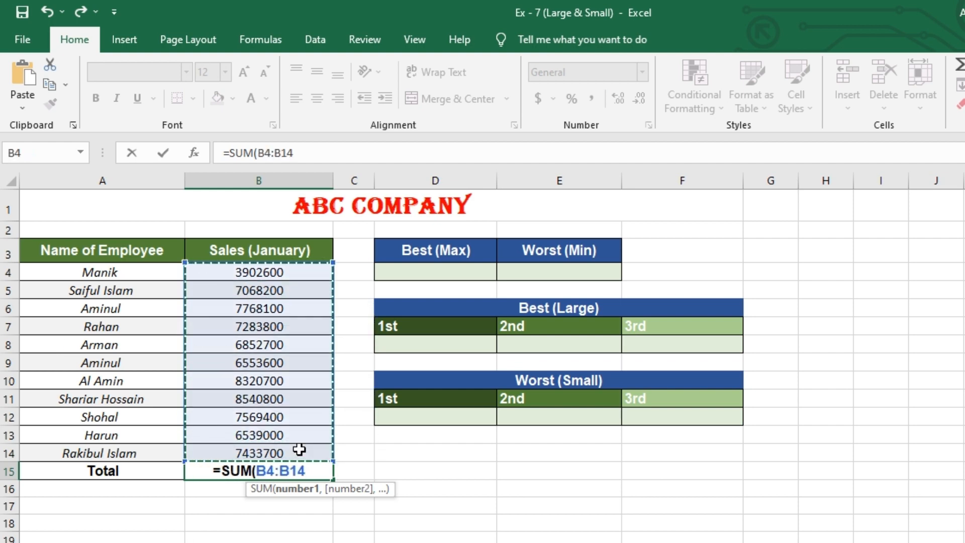
key(Return)
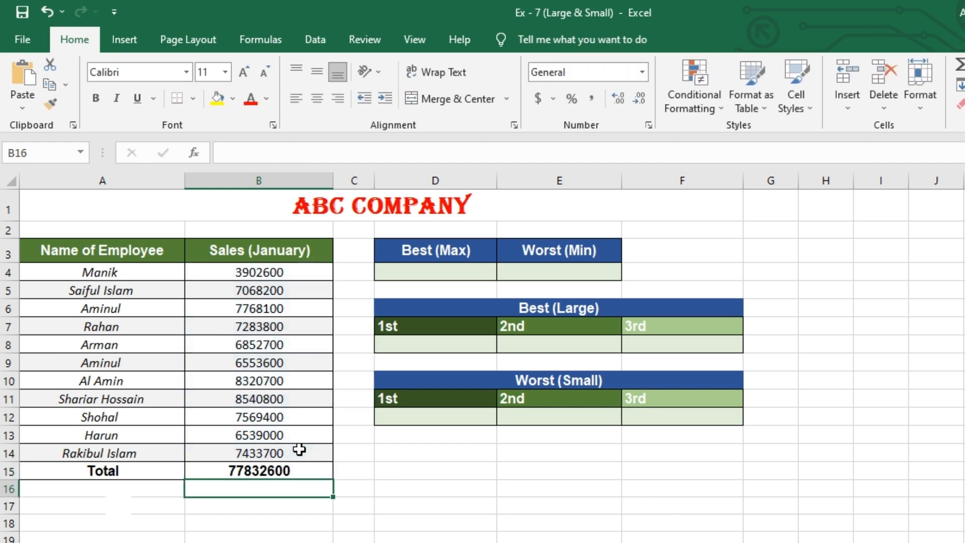
click(480, 475)
click(491, 446)
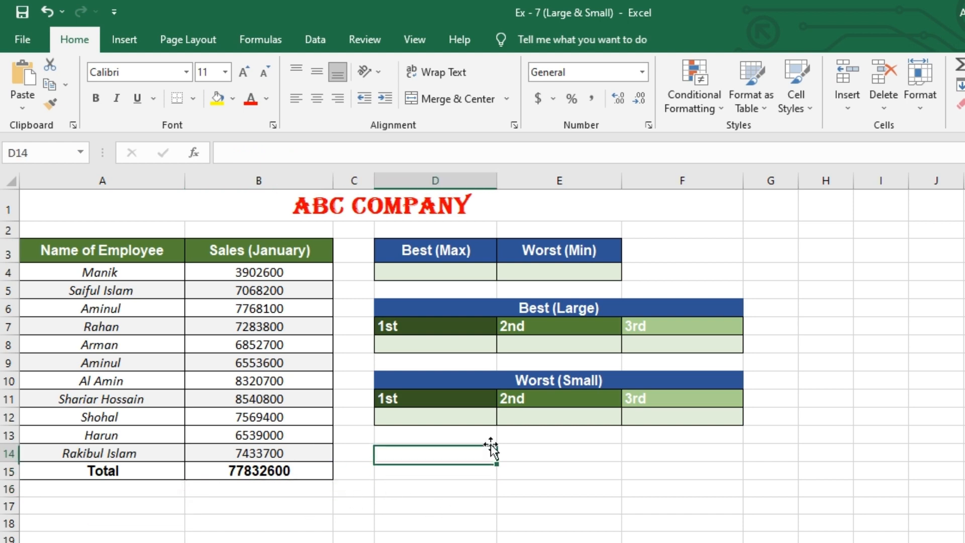
click(457, 513)
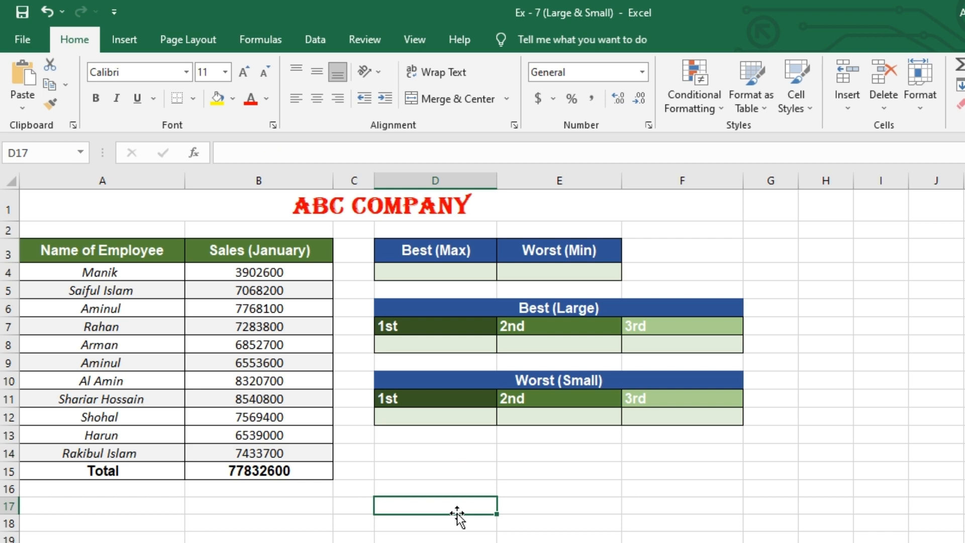
click(446, 467)
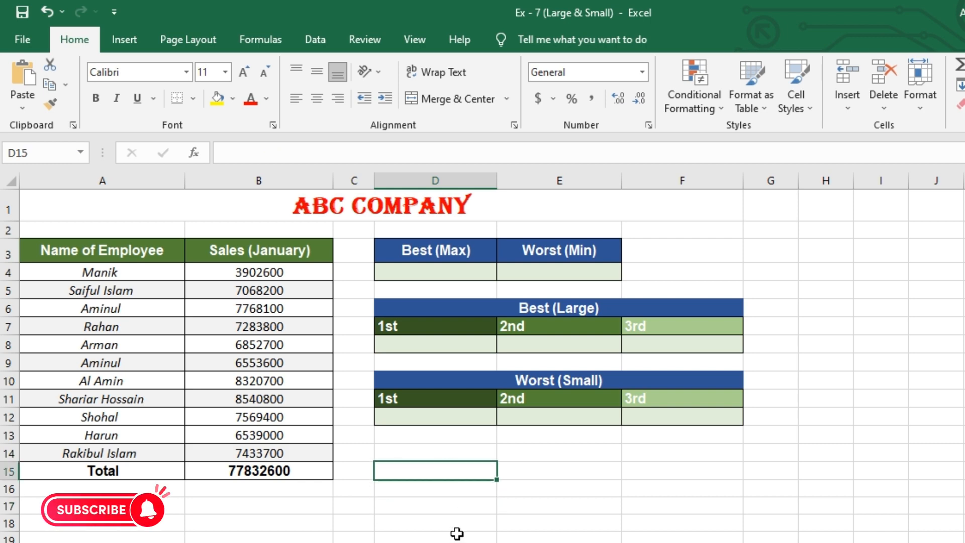
click(440, 508)
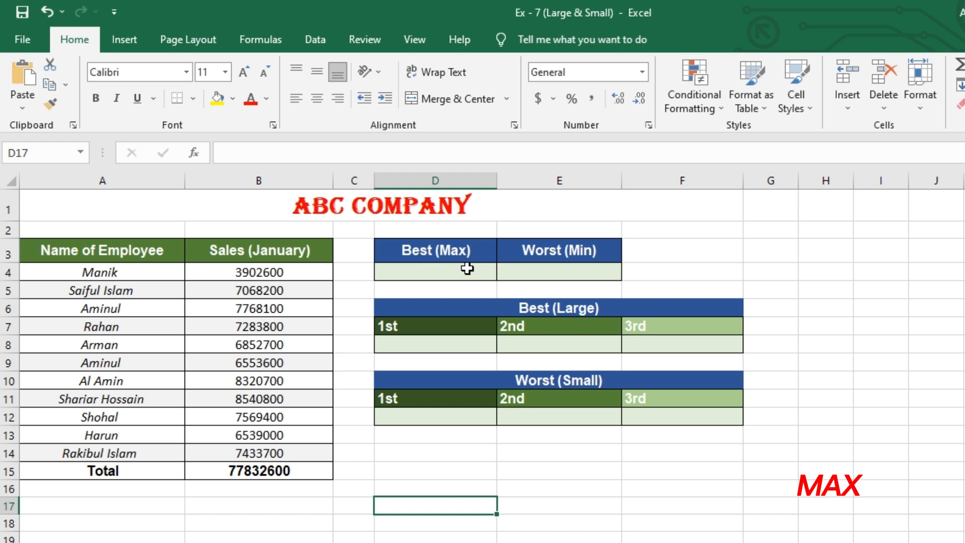
Step: Enter =MAX(B4:B14) in the Best (Max) cell D4 to get the highest sales value
click(441, 272)
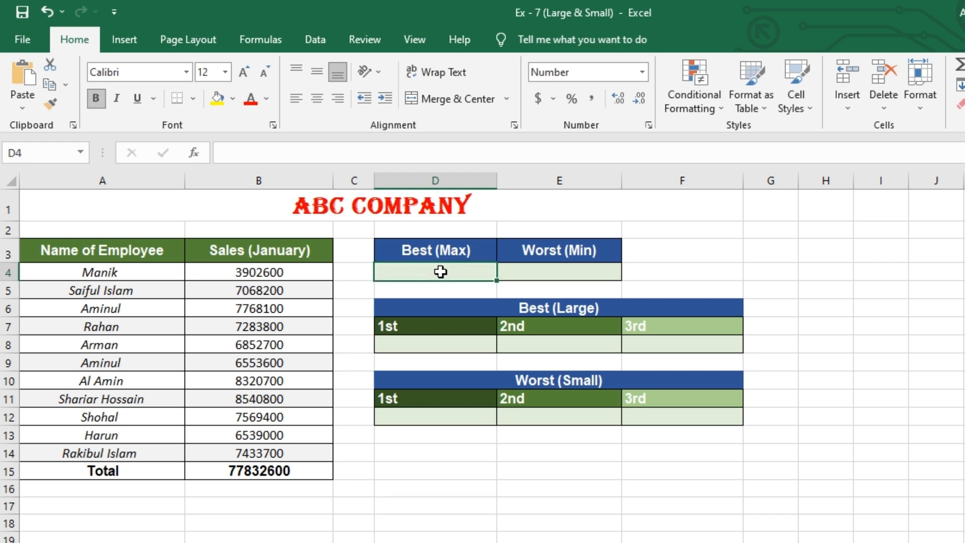
text(=)
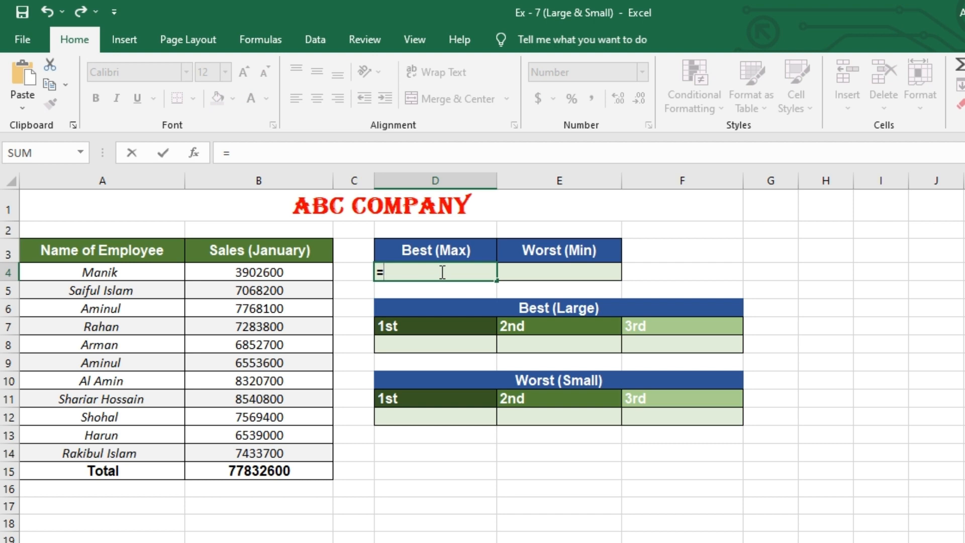
text(MAX)
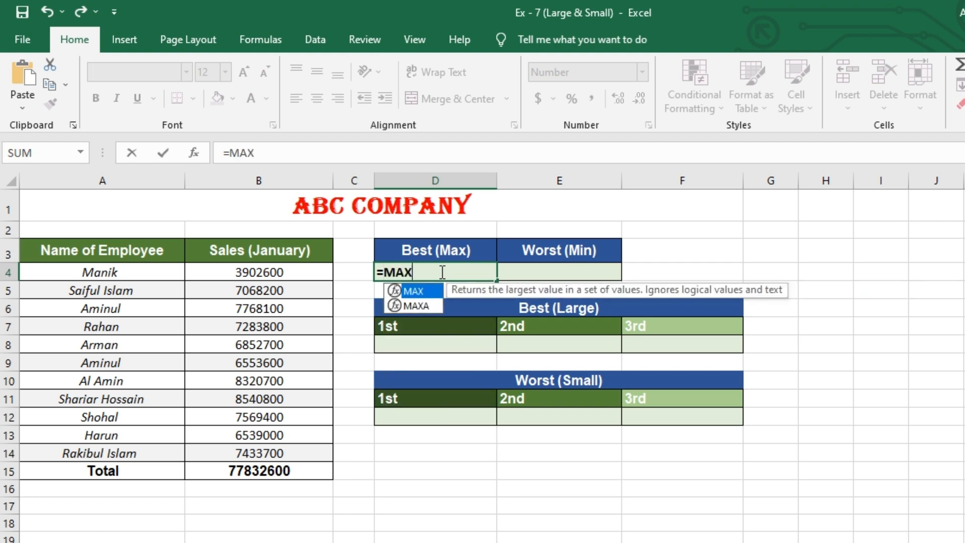
text(()
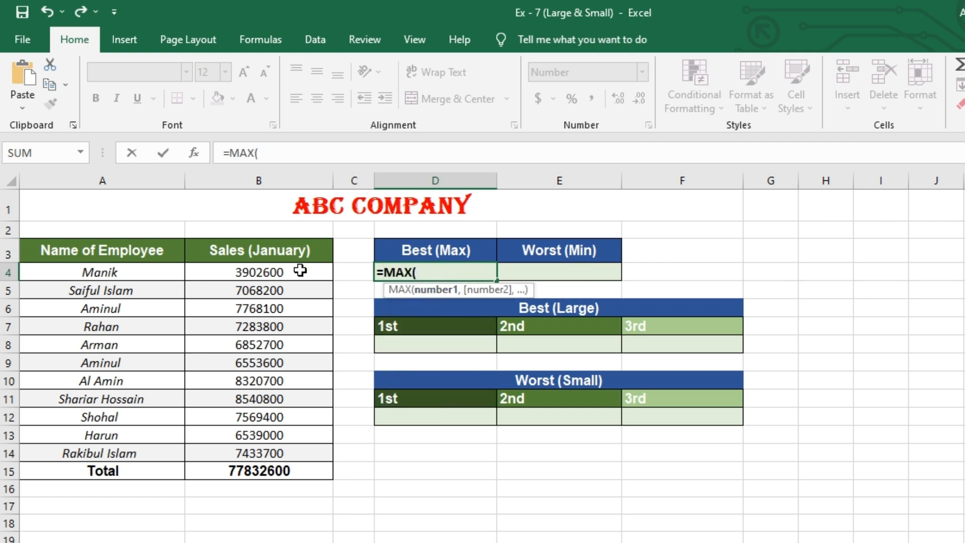
drag(302, 272, 302, 451)
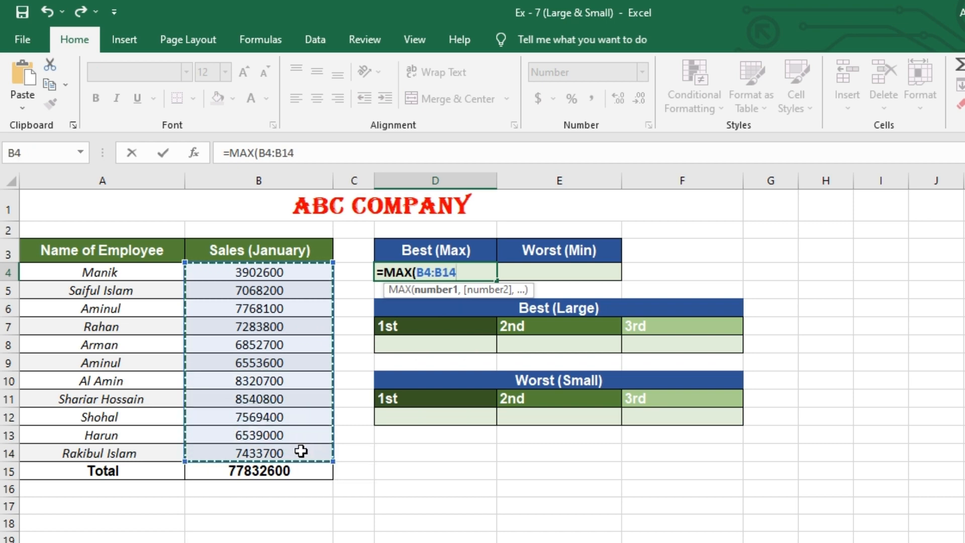
key(Return)
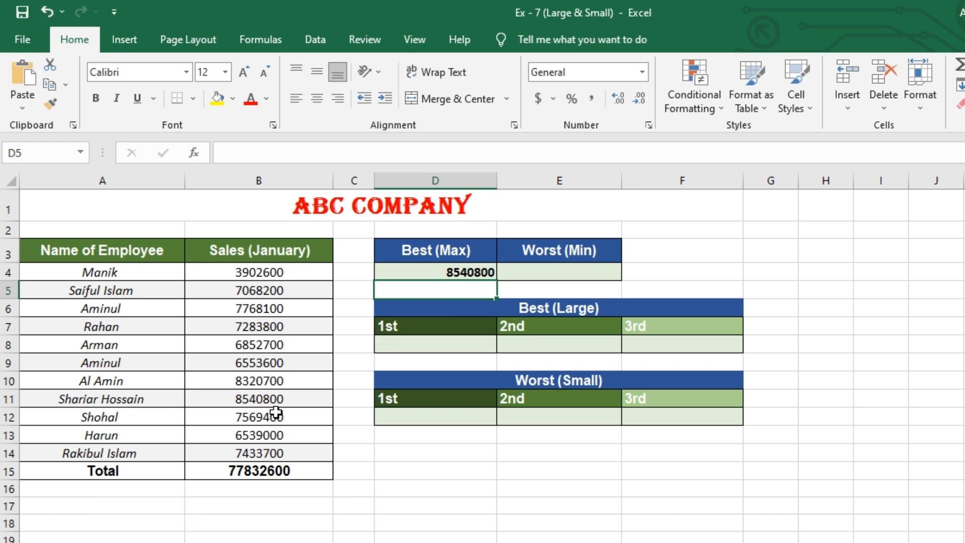
Step: Enter =MIN(B4:B14) in the Worst (Min) cell E4 to get the lowest sales value
click(569, 273)
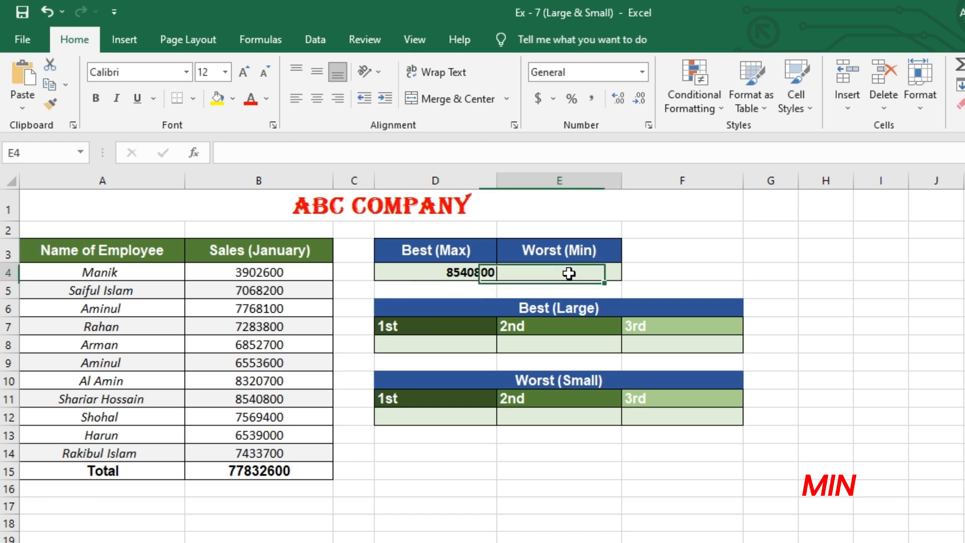
text(=)
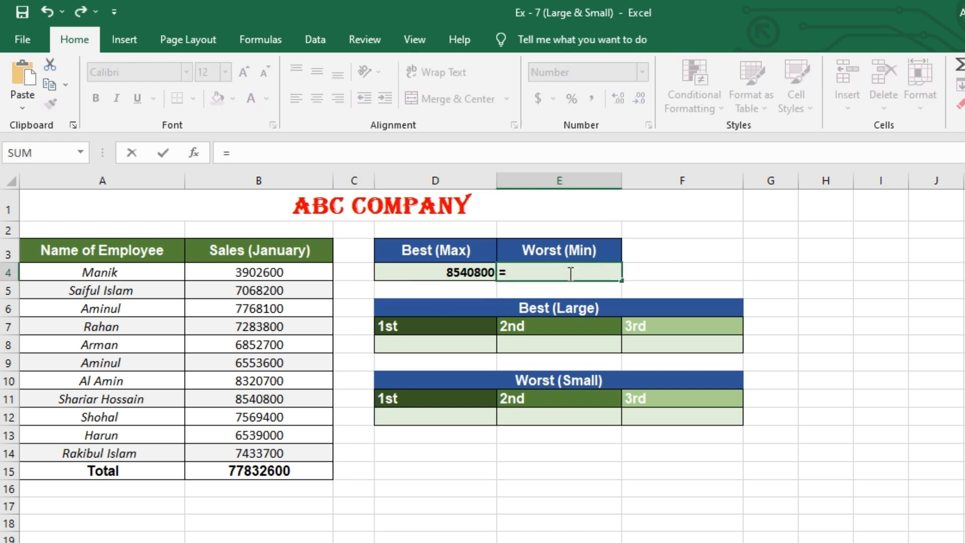
text(MIN)
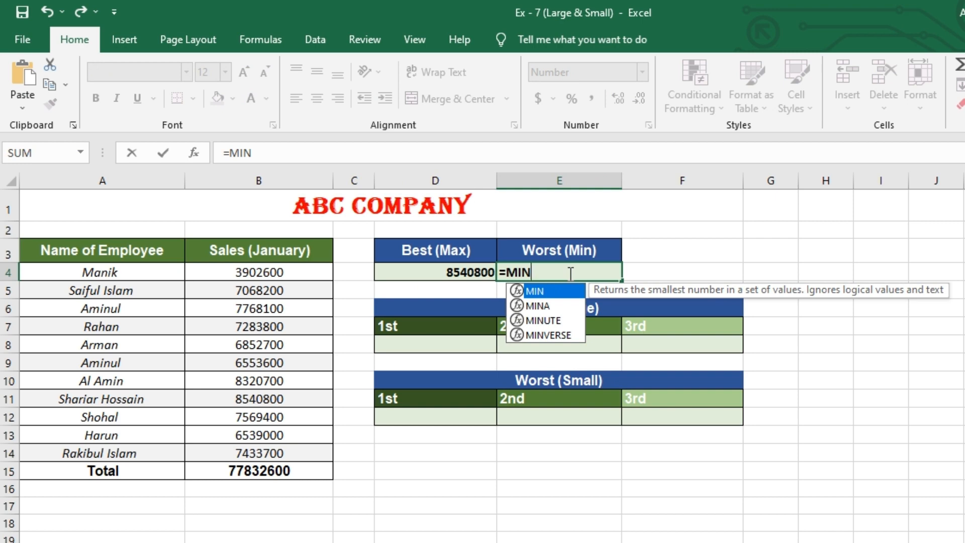
text(()
drag(277, 277, 294, 452)
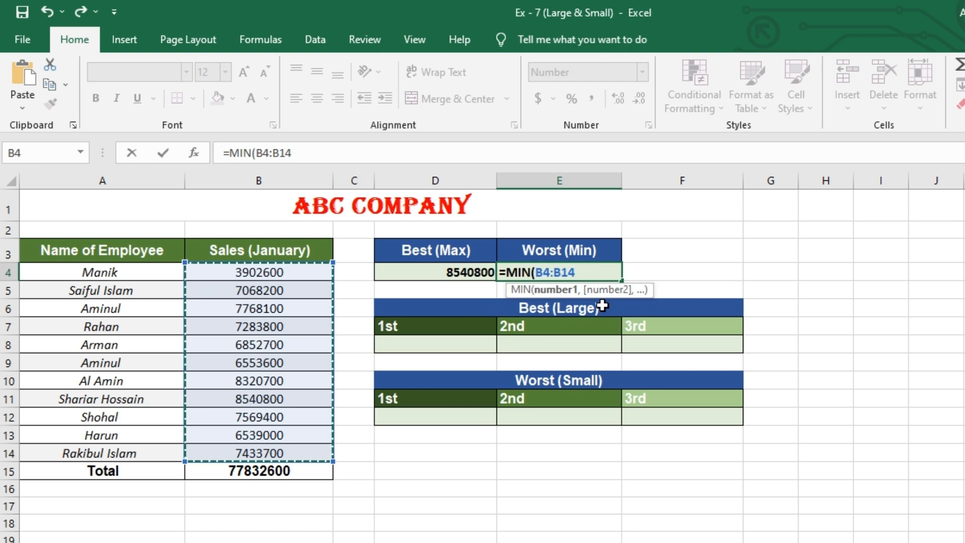
key(Return)
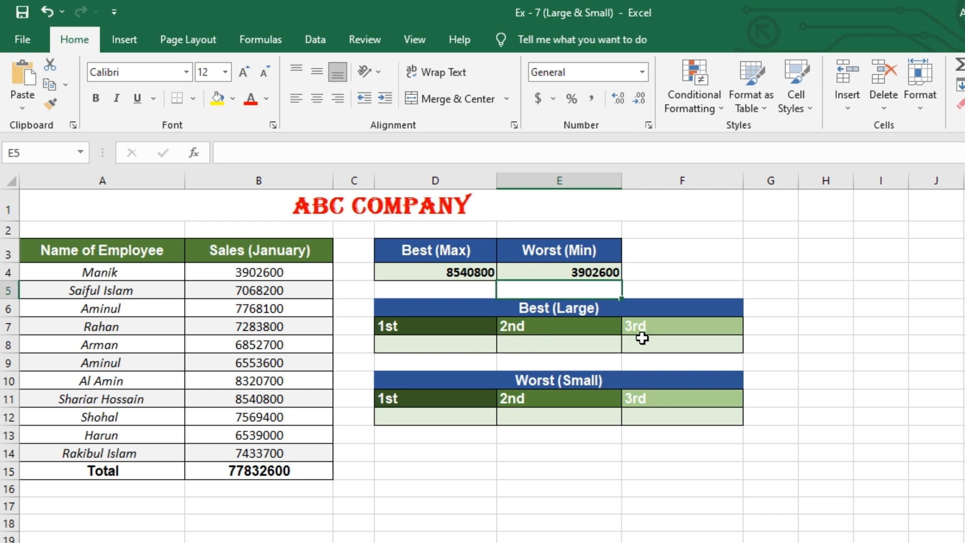
Step: Enter =LARGE(B4:B14,1) under Best (Large) 1st in D8
click(443, 345)
text(=)
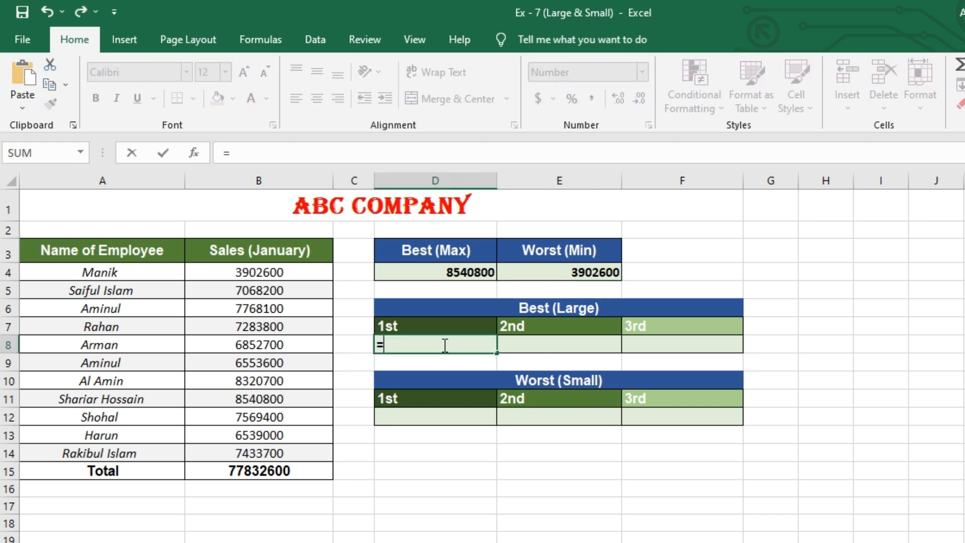
text(LA)
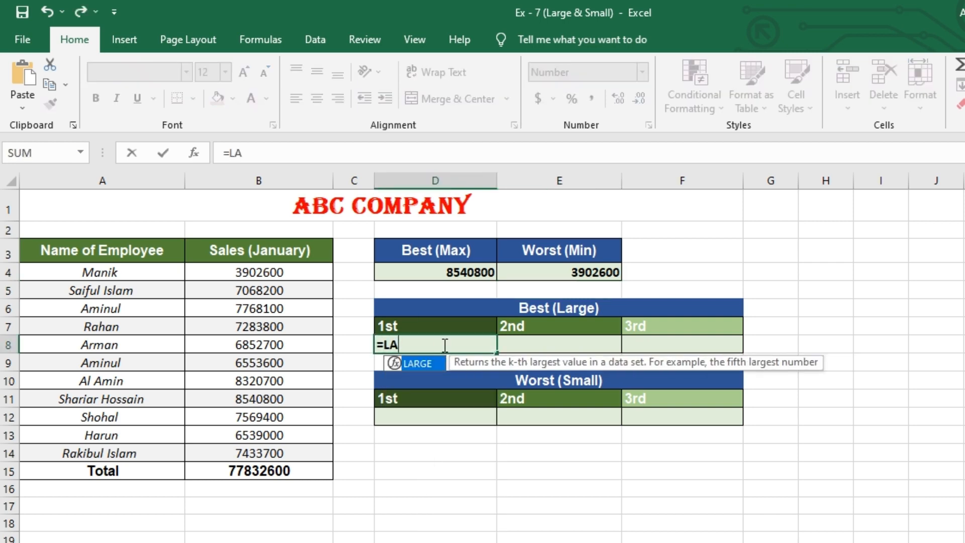
text(RGE()
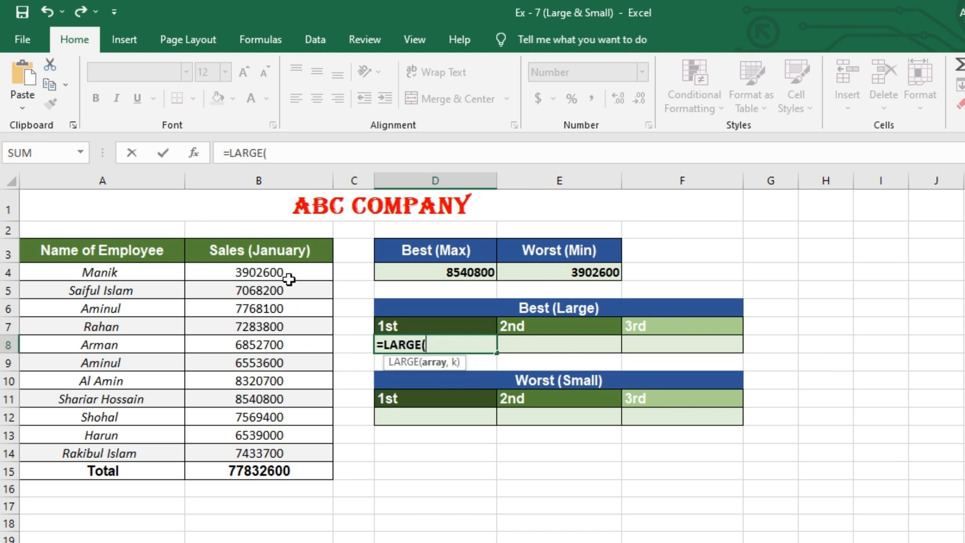
drag(295, 271, 307, 443)
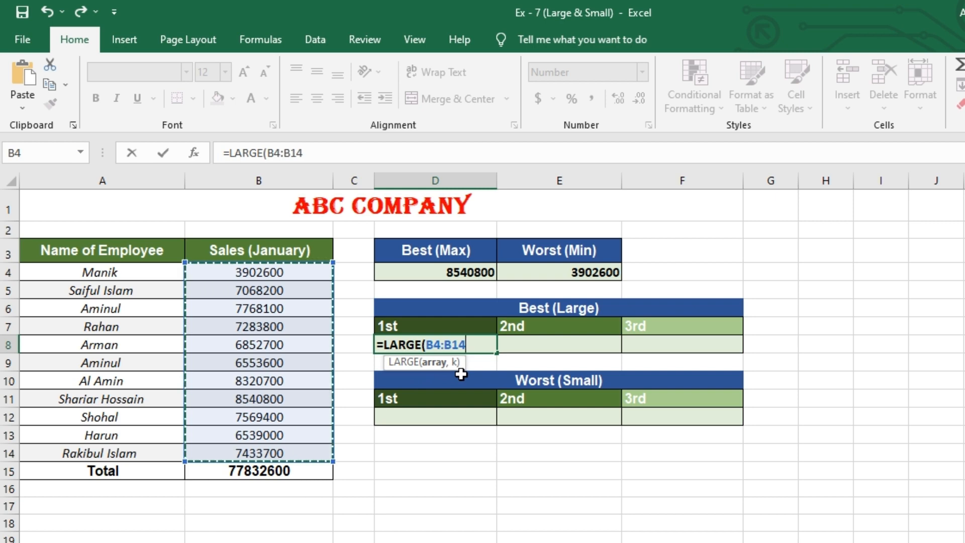
text(,1)
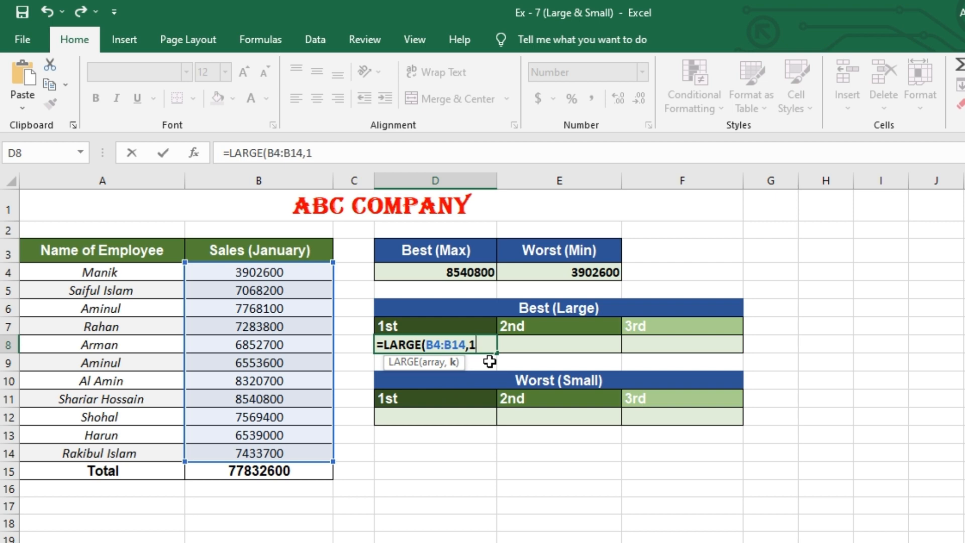
key(Return)
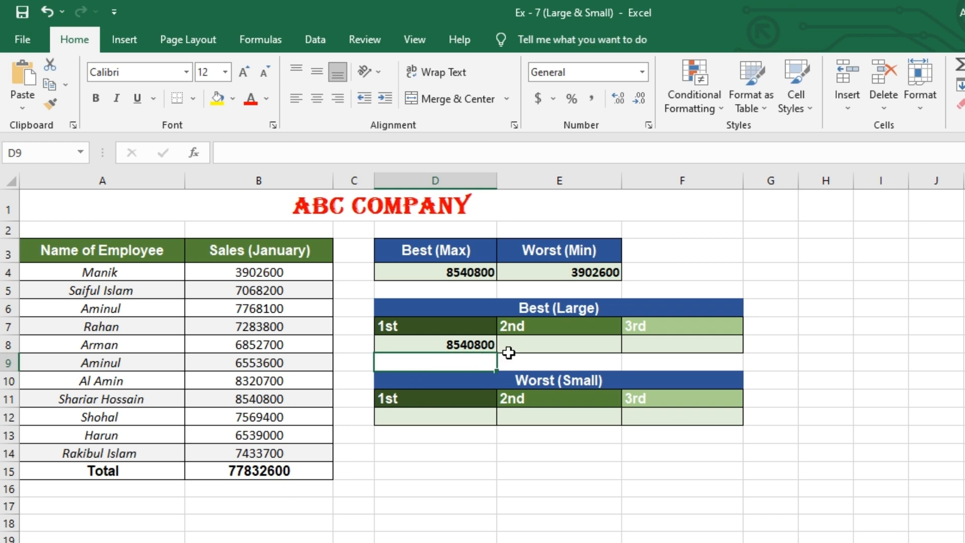
Step: Enter =LARGE(B4:B14,2) under Best (Large) 2nd in E8
click(539, 344)
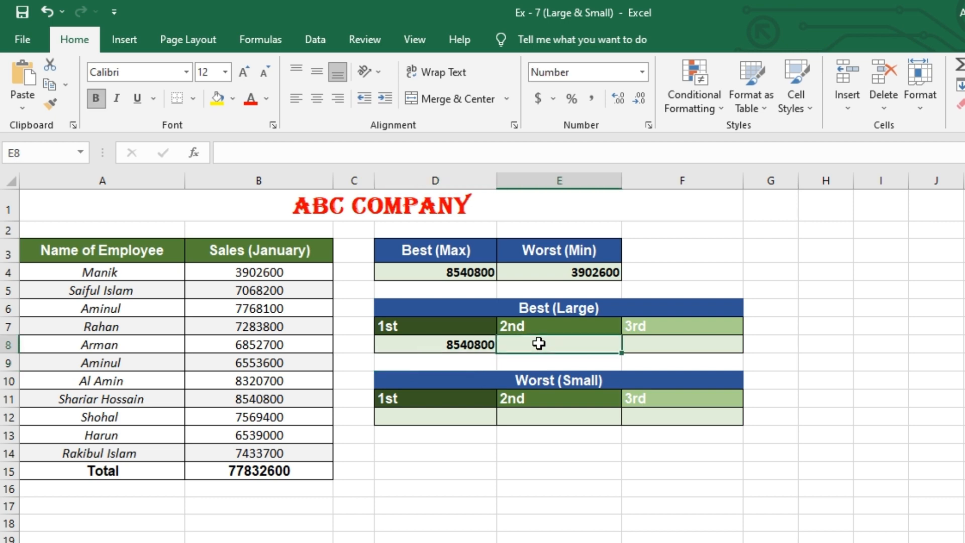
text(=LARGE)
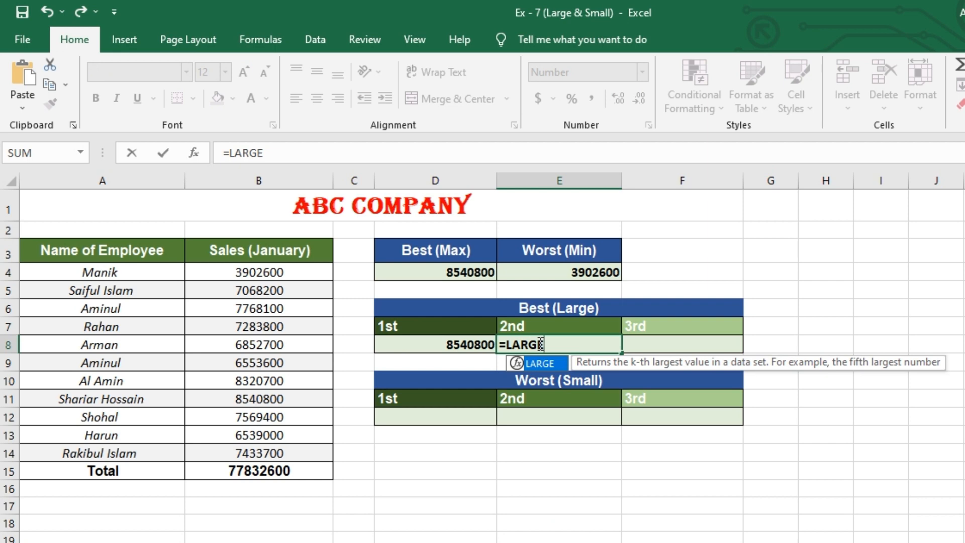
text(()
drag(244, 272, 246, 290)
drag(259, 345, 282, 436)
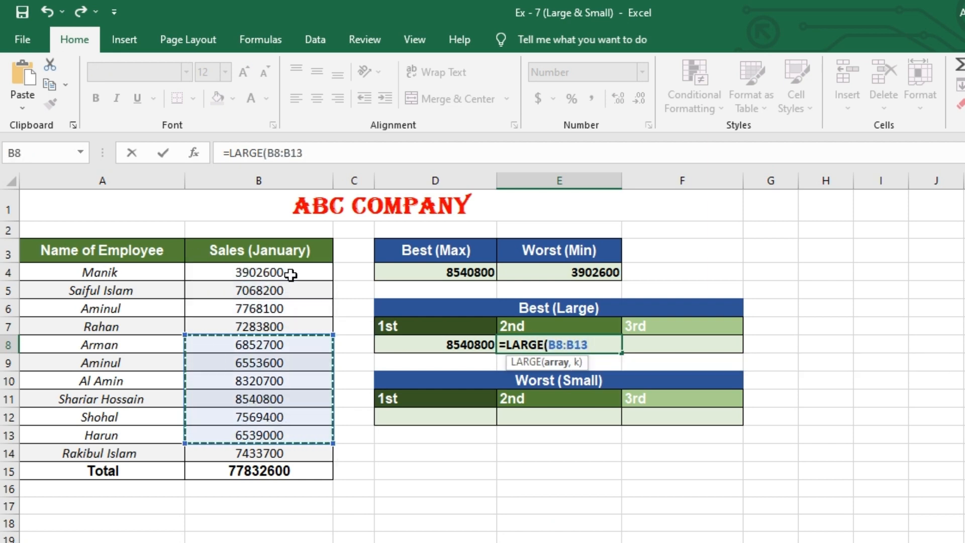
drag(288, 276, 311, 449)
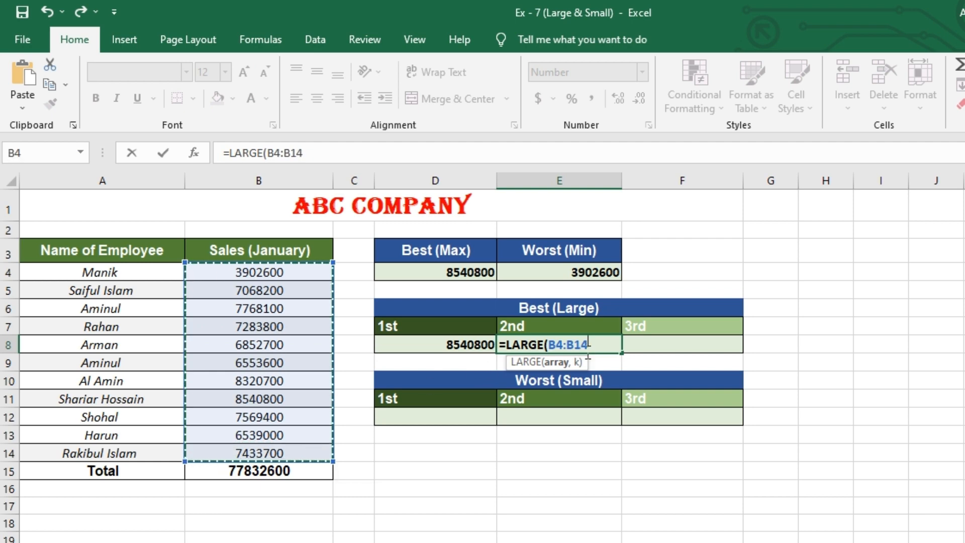
text(,2)
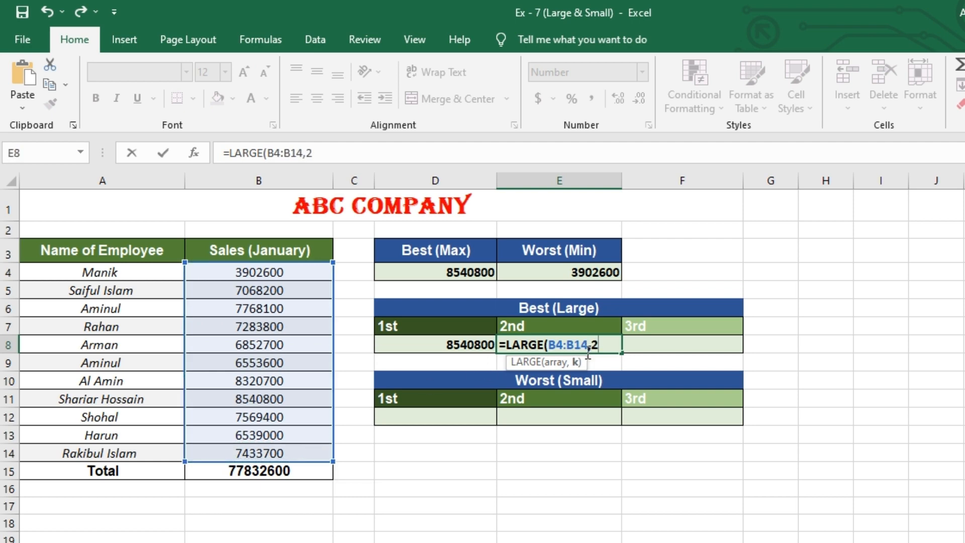
key(Return)
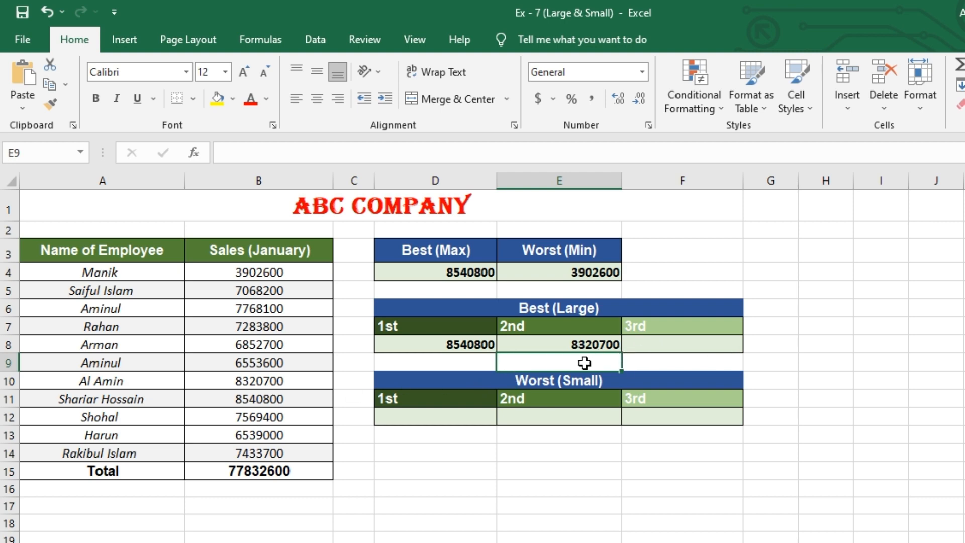
Step: Enter =LARGE(B4:B14,3) under Best (Large) 3rd in F8
click(644, 344)
text(=)
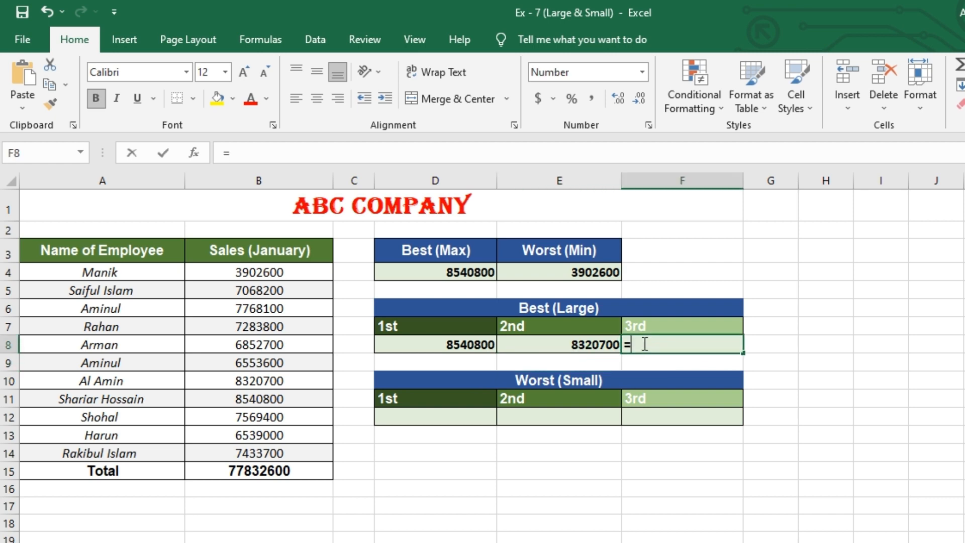
text(LARGE()
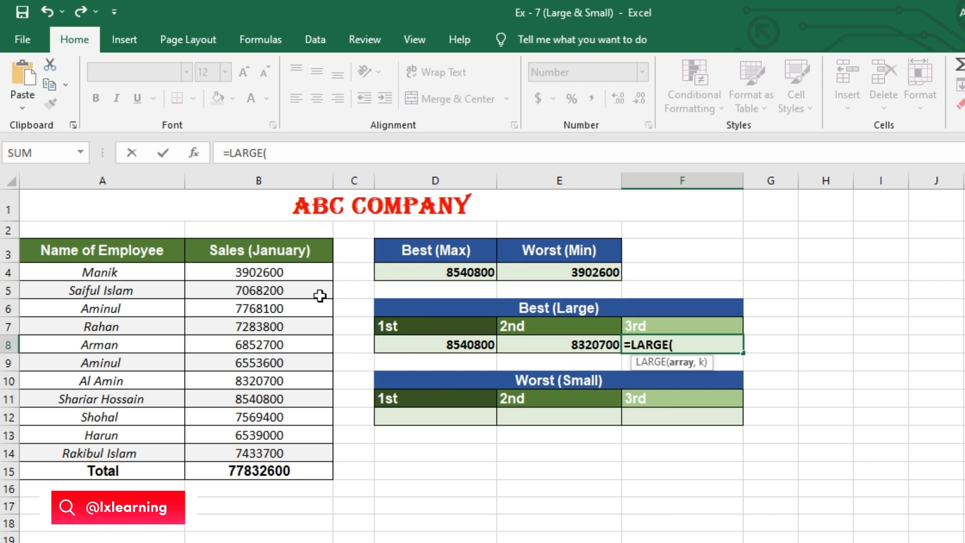
drag(312, 272, 321, 462)
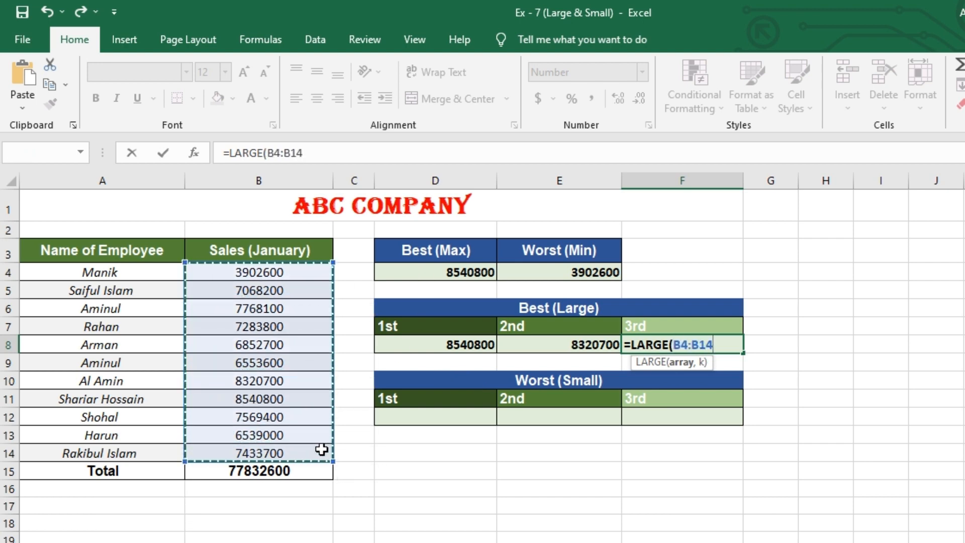
text(,)
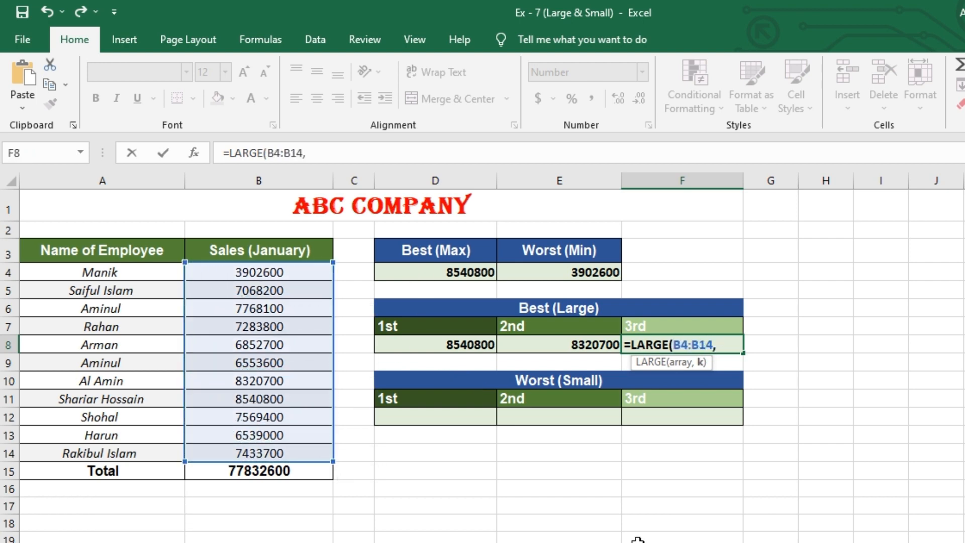
text(3)
key(Return)
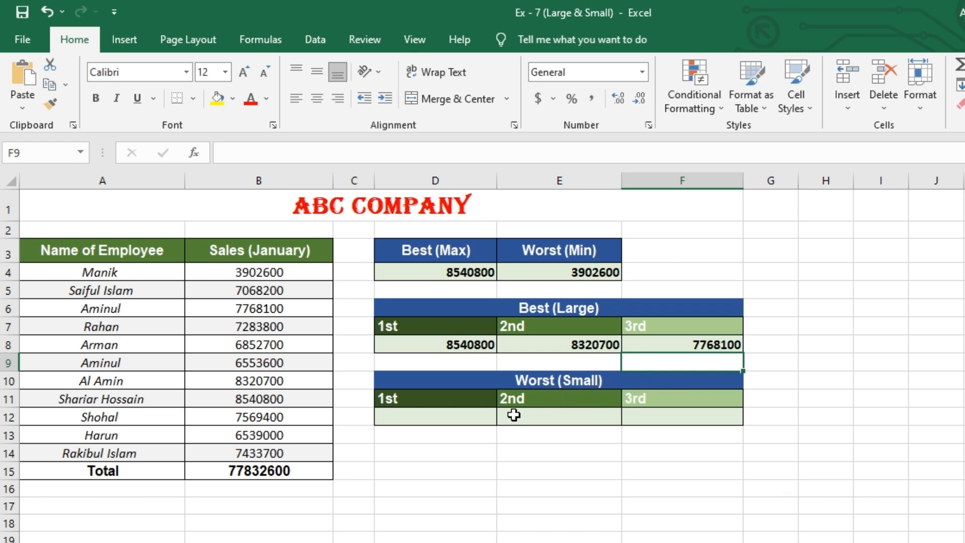
Step: Enter =SMALL(B4:B14,1) under Worst (Small) 1st in D12
click(444, 420)
text(=)
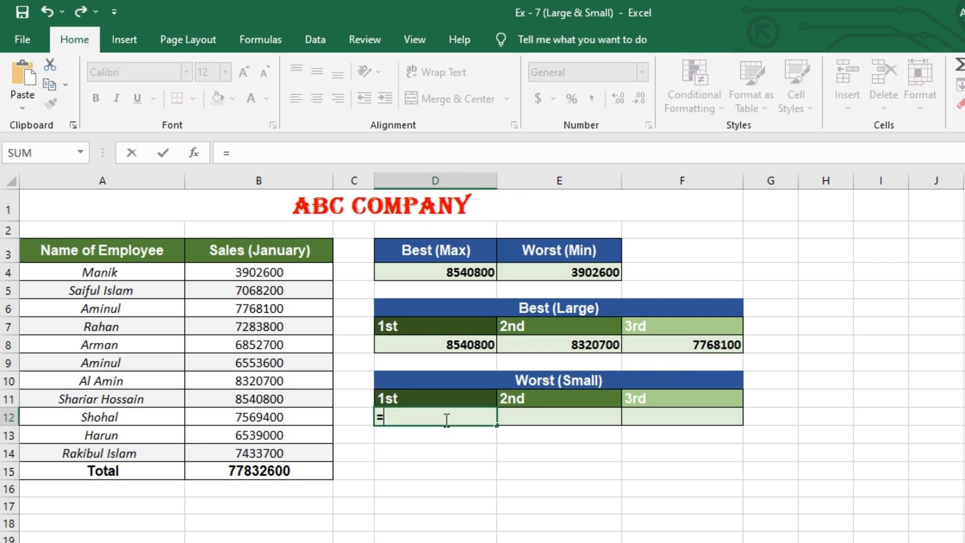
text(SMALL()
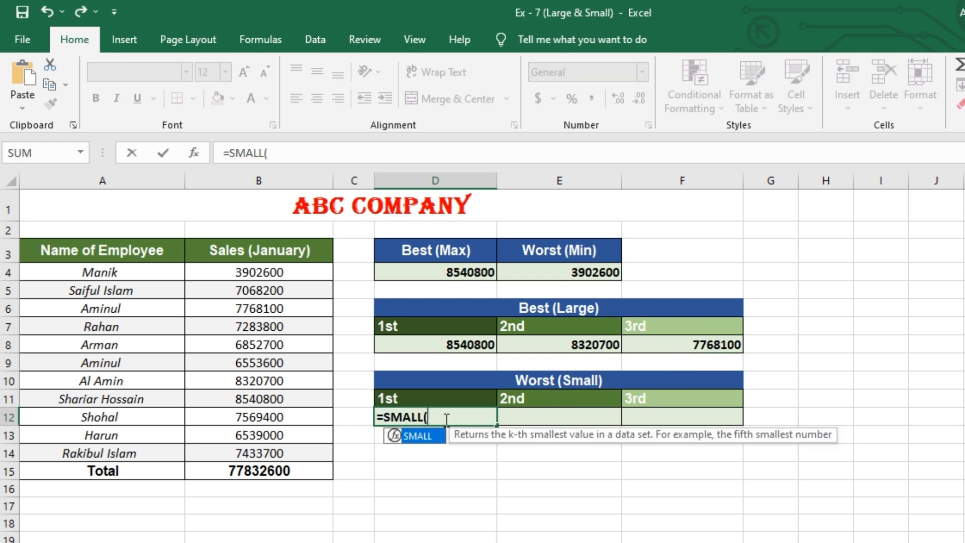
drag(271, 272, 281, 453)
text(,1)
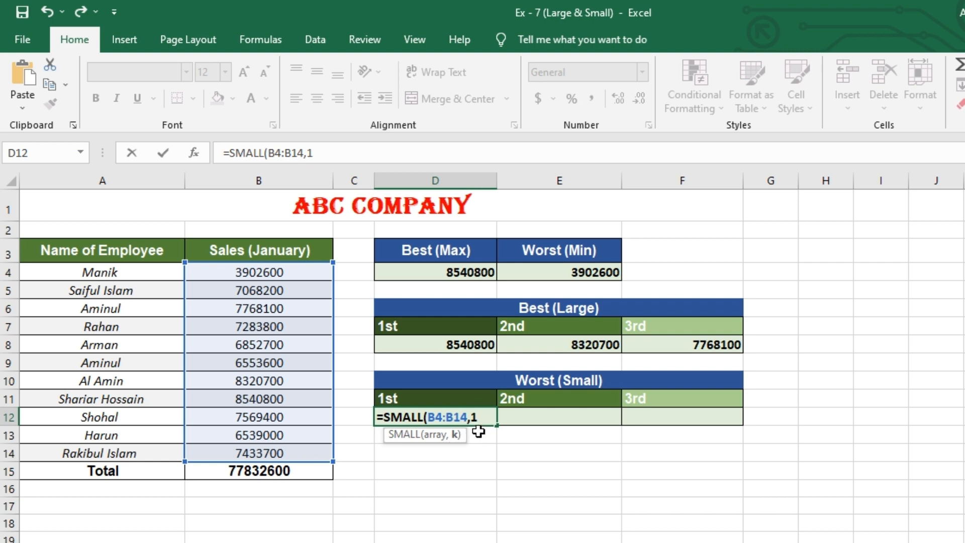
key(Return)
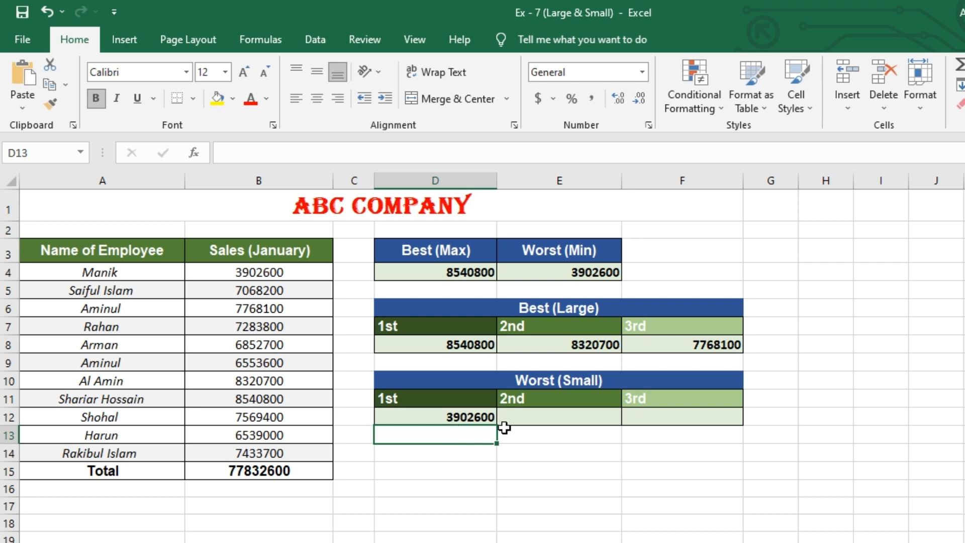
Step: Enter =SMALL(B4:B14,2) under Worst (Small) 2nd in E12
click(525, 416)
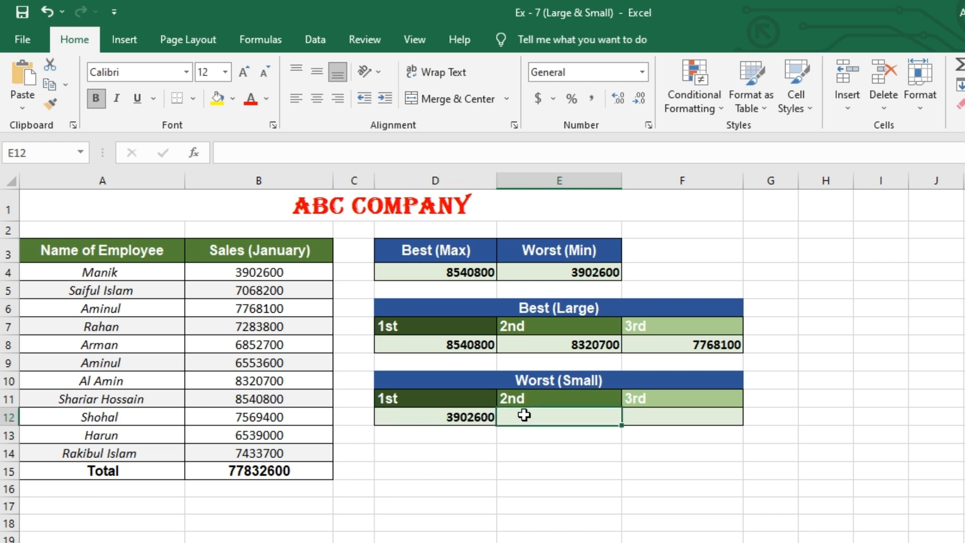
text(=SMALL()
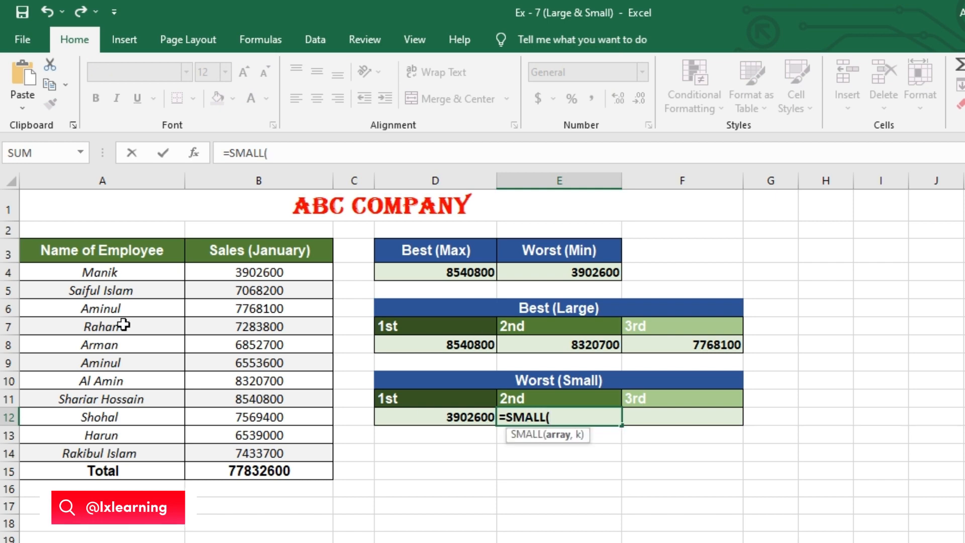
drag(237, 274, 318, 450)
text(,2)
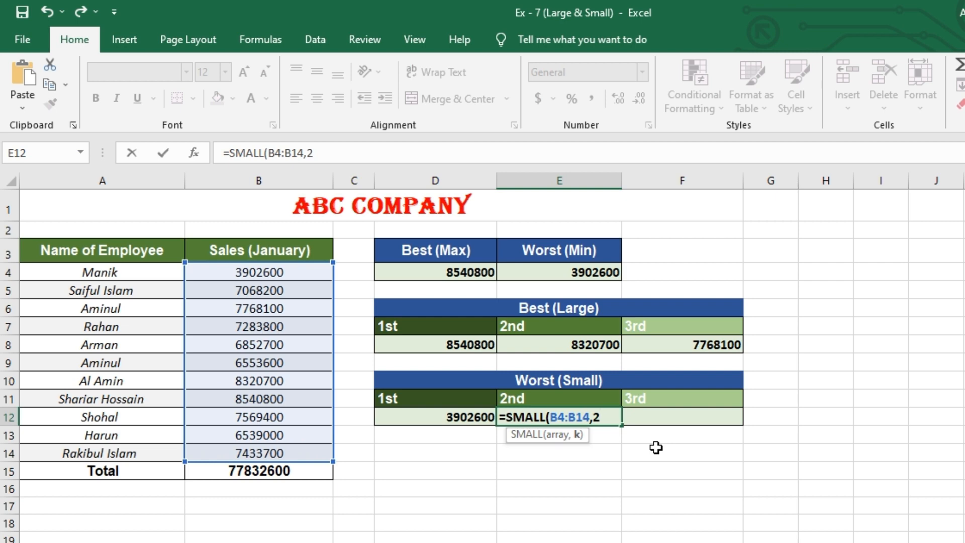
text())
key(Return)
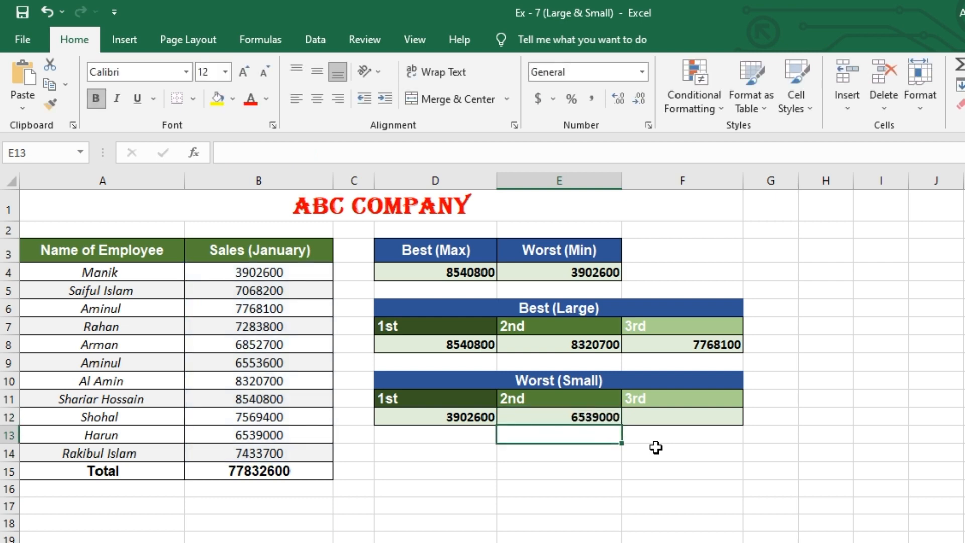
Step: Enter =SMALL(B4:B14,3) under Worst (Small) 3rd in F12
click(659, 417)
text(=)
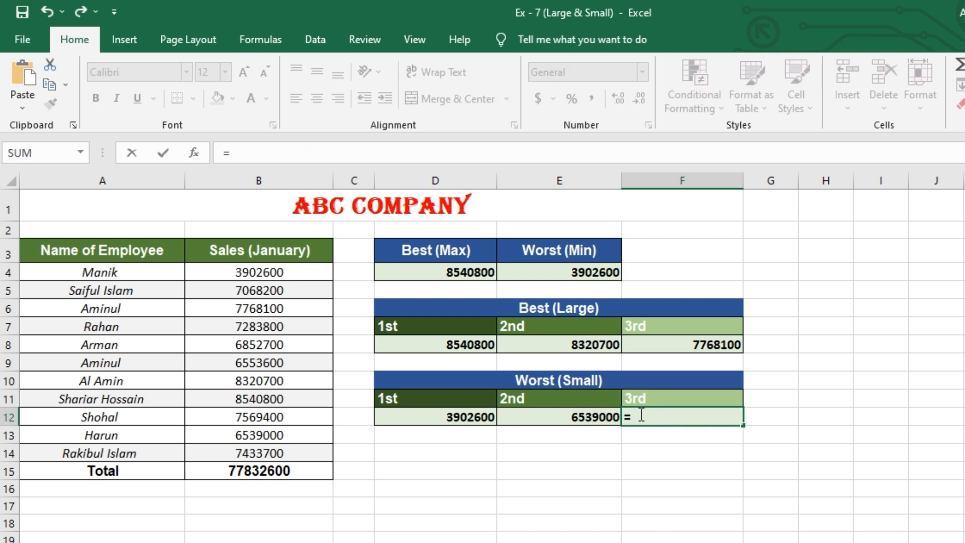
text(SM)
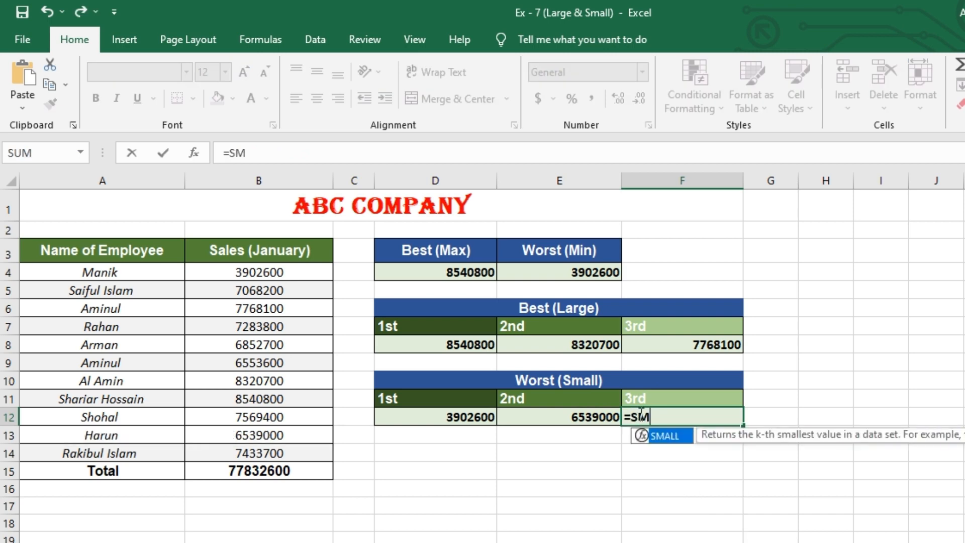
text(ALL()
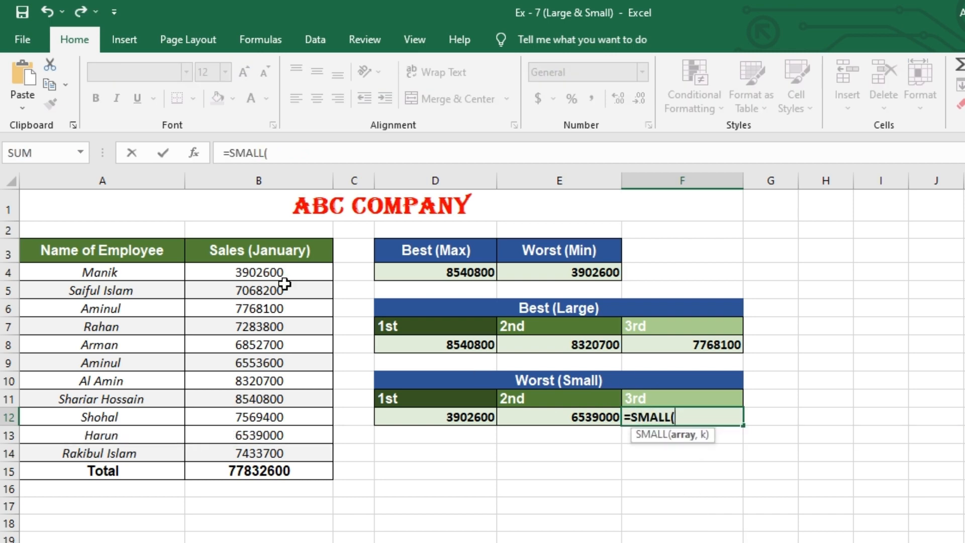
drag(283, 275, 298, 446)
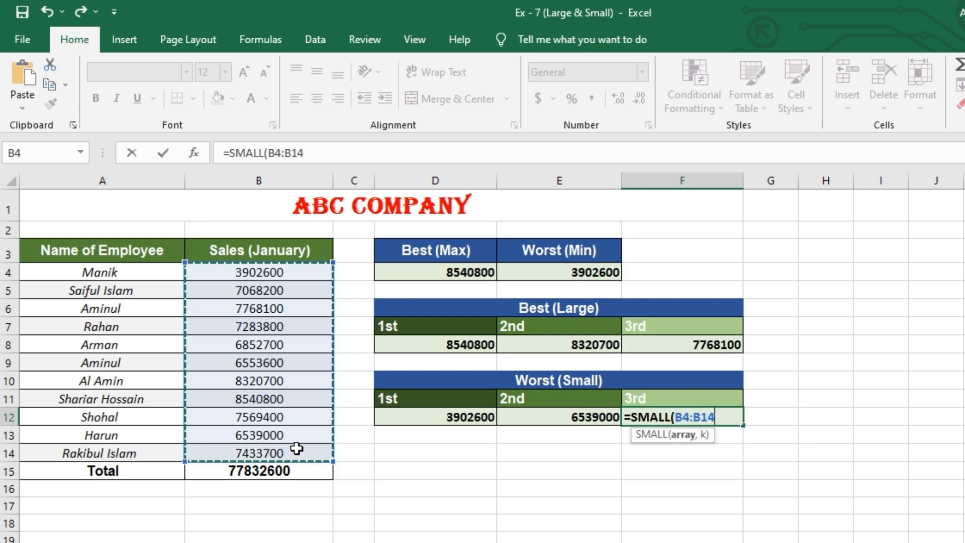
text(,3)
key(Return)
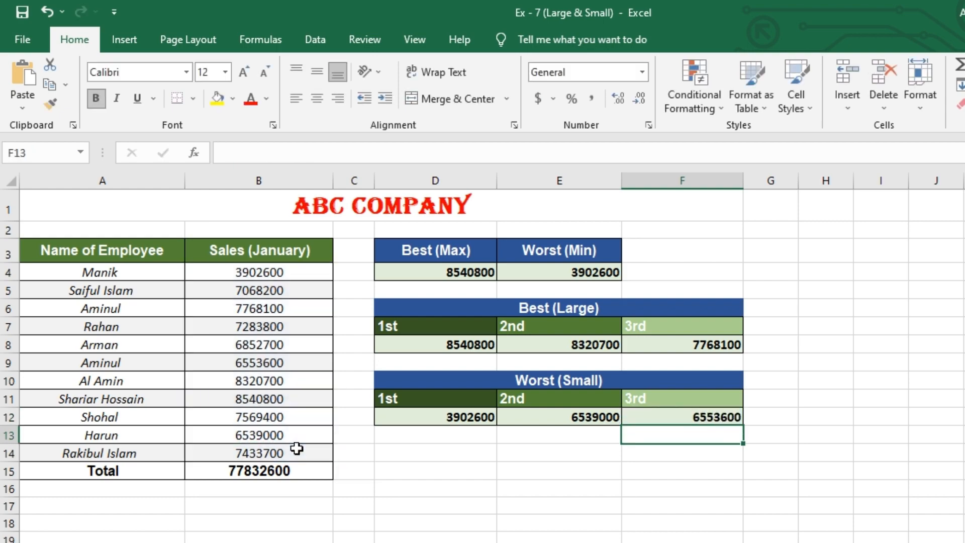